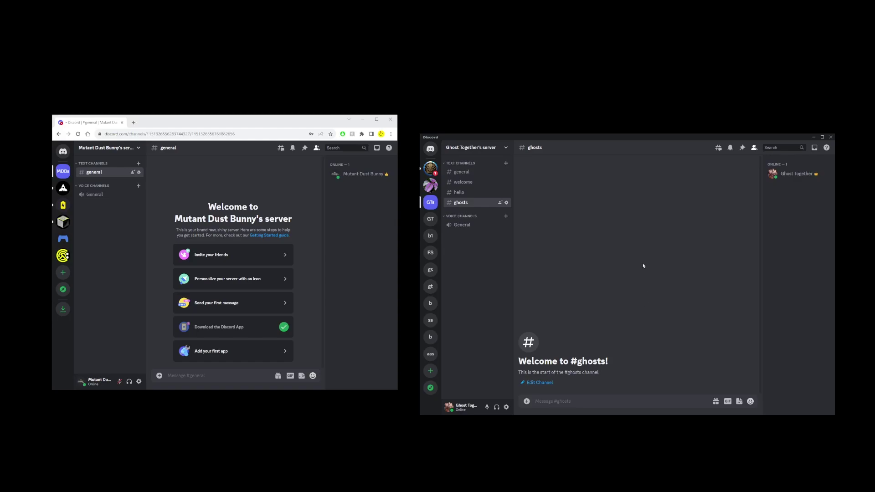
{"action": "mouse_move", "coordinate": [650, 139]}
{"action": "left_mouse_down"}
{"action": "mouse_move", "coordinate": [658, 135]}
{"action": "mouse_move", "coordinate": [637, 141]}
{"action": "mouse_move", "coordinate": [651, 134]}
{"action": "left_mouse_up"}
{"action": "left_click_drag", "start_coordinate": [281, 114], "coordinate": [280, 109]}
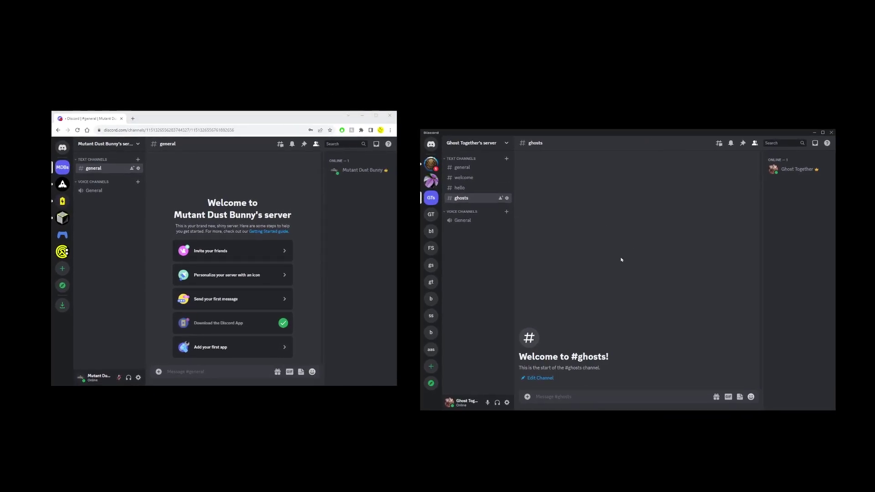
{"action": "left_click", "coordinate": [107, 212]}
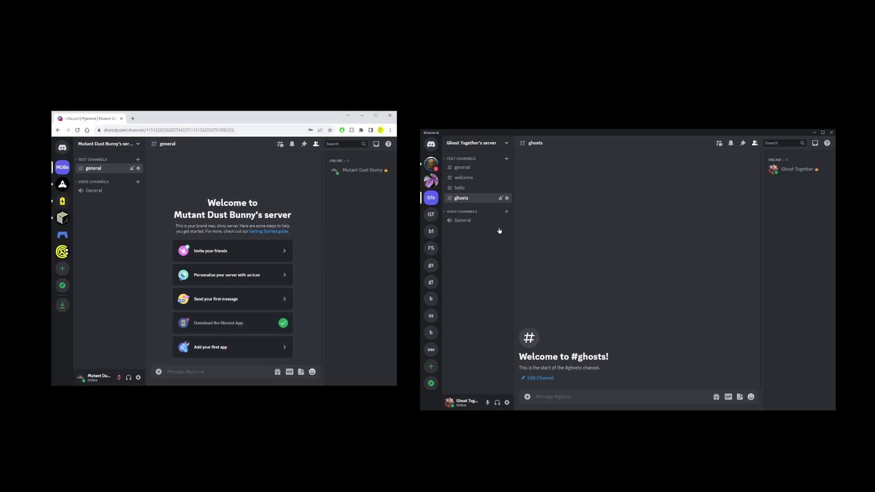
{"action": "left_click", "coordinate": [661, 262]}
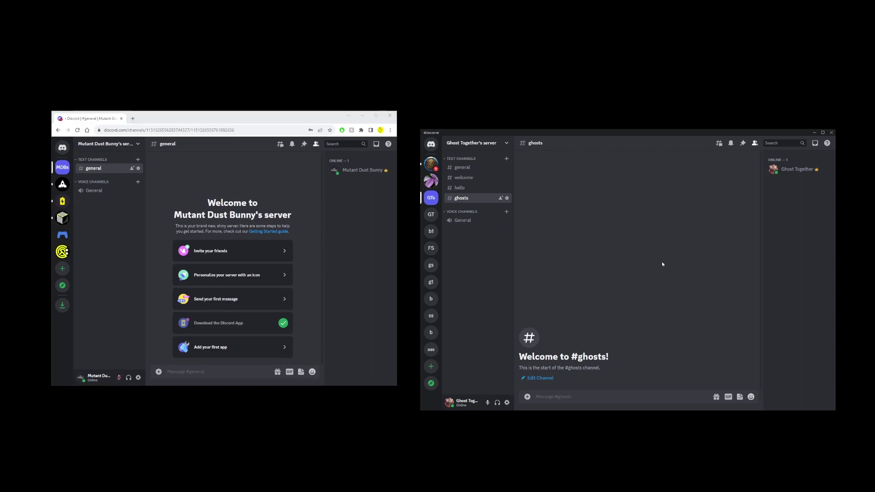
- Send the first listed friend a server invite from the ghosts channel and join the server with that friend's account in the browser
{"action": "left_click", "coordinate": [501, 198]}
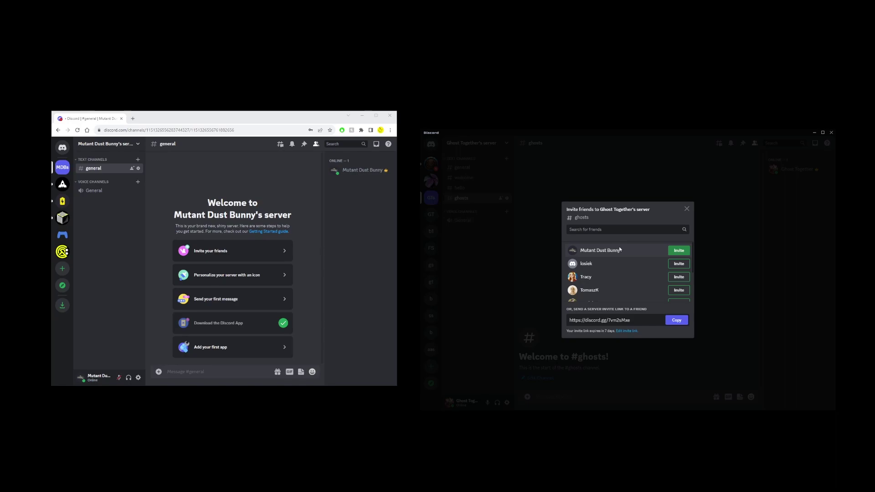
{"action": "left_click", "coordinate": [679, 250]}
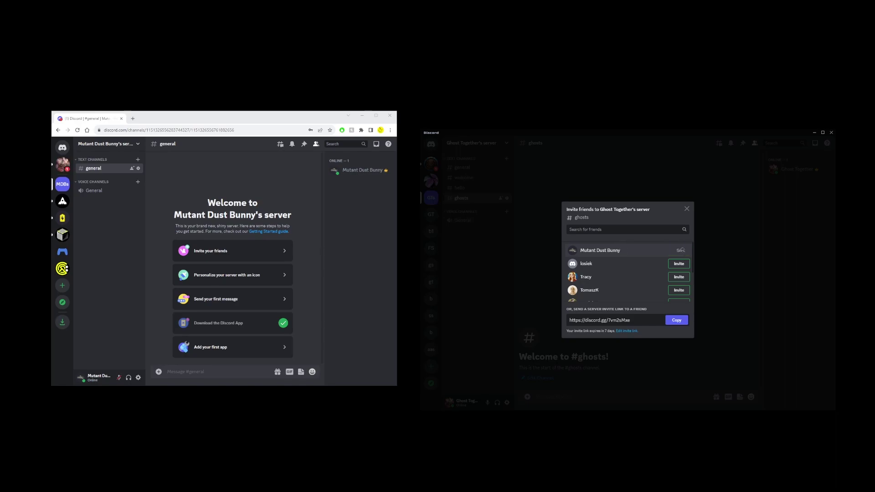
{"action": "left_click", "coordinate": [687, 209]}
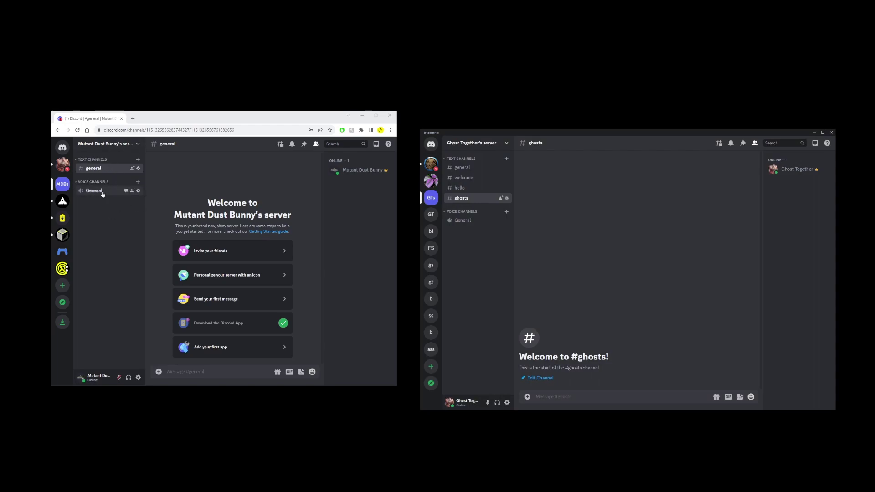
{"action": "left_click", "coordinate": [64, 166]}
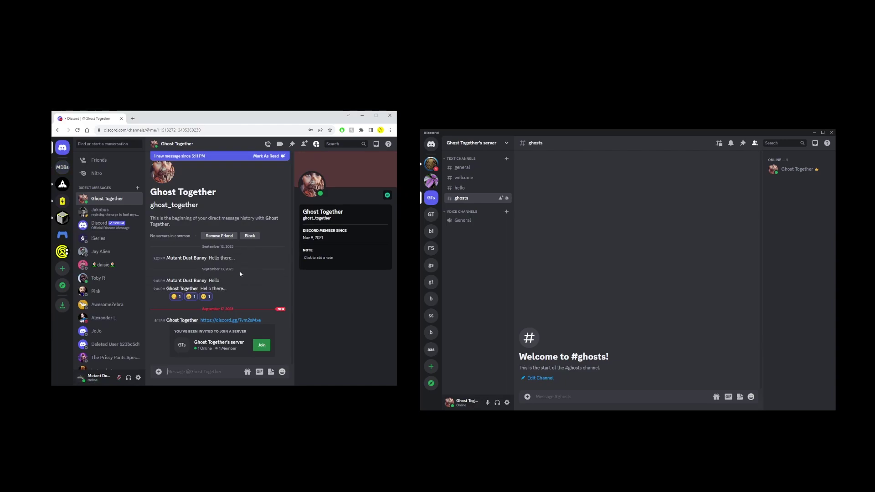
{"action": "left_click", "coordinate": [262, 346]}
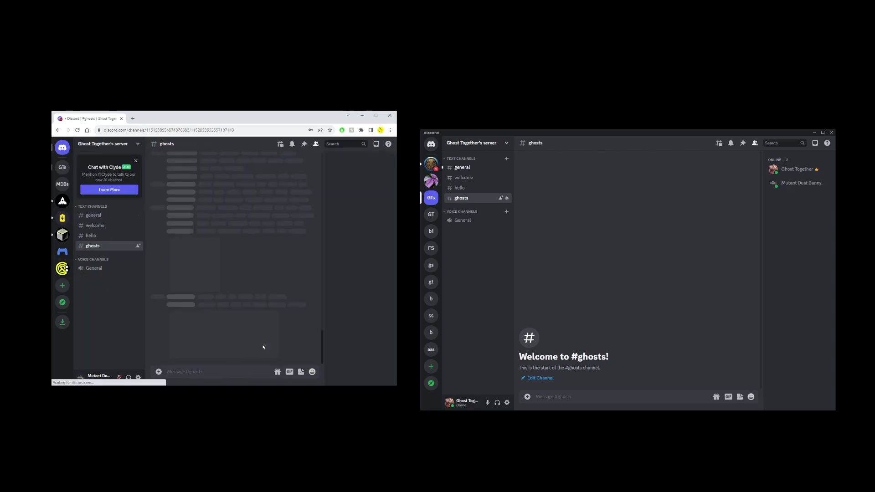
- Ban the invited member from the server for Breaking server rules, with message deletion set to Previous Hour
{"action": "right_click", "coordinate": [793, 183]}
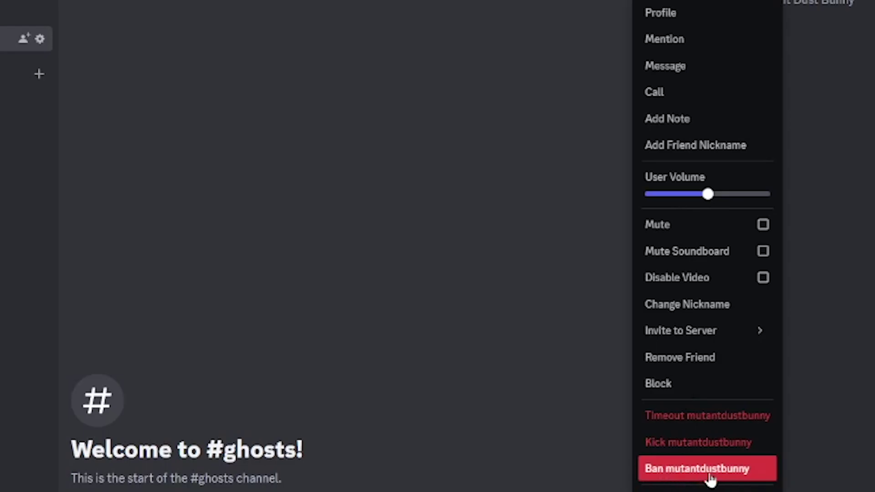
{"action": "left_click", "coordinate": [704, 474]}
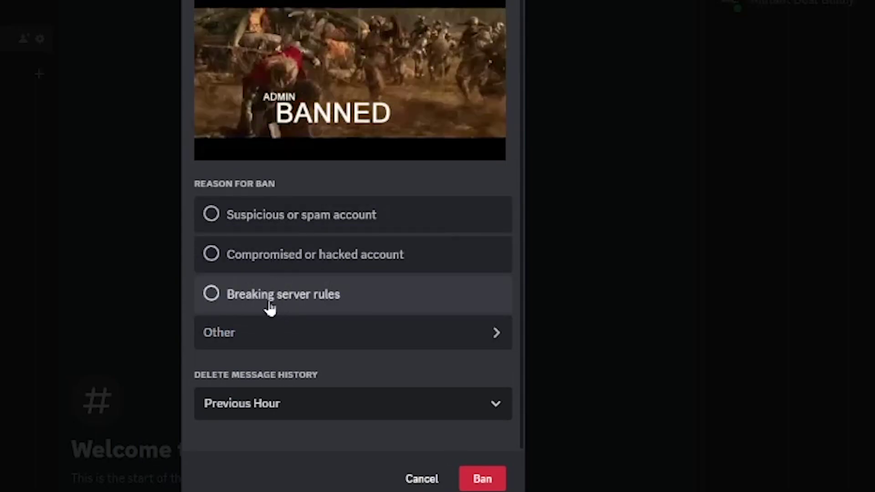
{"action": "left_click", "coordinate": [268, 301]}
{"action": "left_click", "coordinate": [488, 333]}
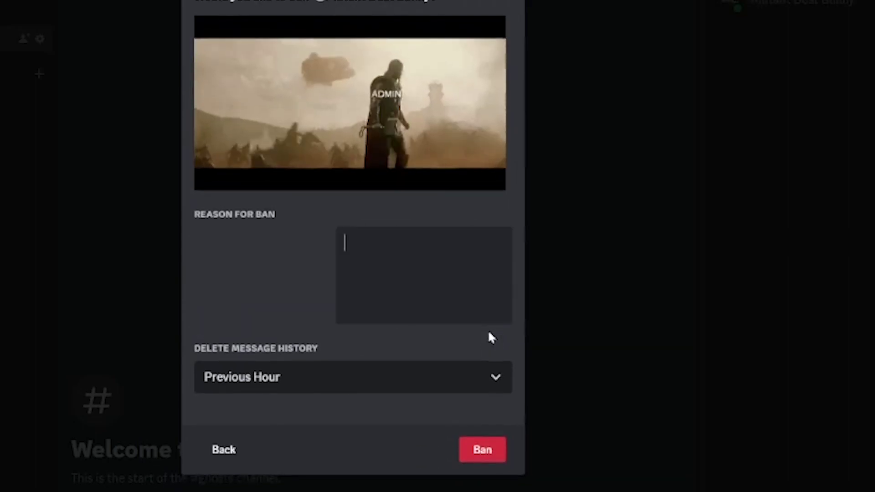
{"action": "left_click", "coordinate": [221, 451]}
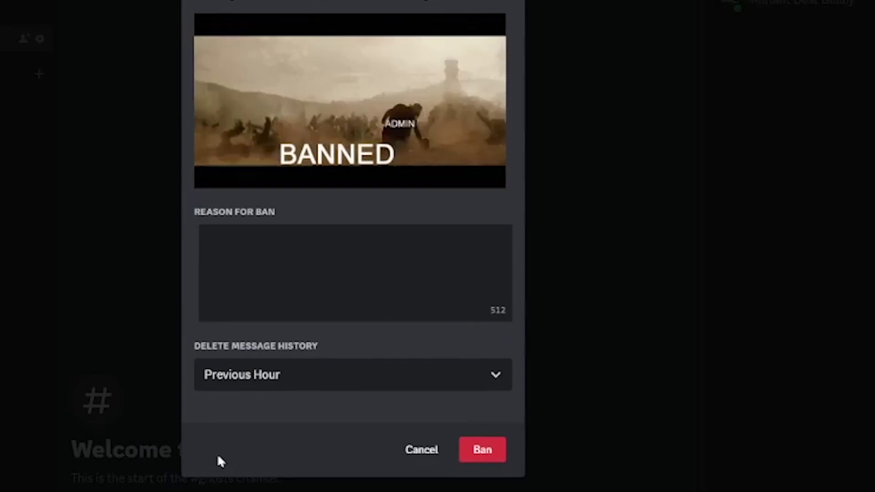
{"action": "left_click", "coordinate": [282, 302]}
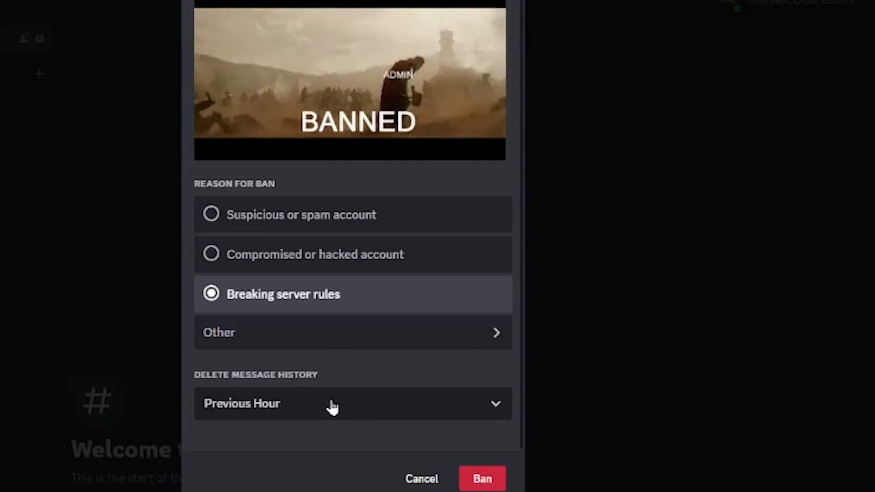
{"action": "left_click", "coordinate": [319, 410]}
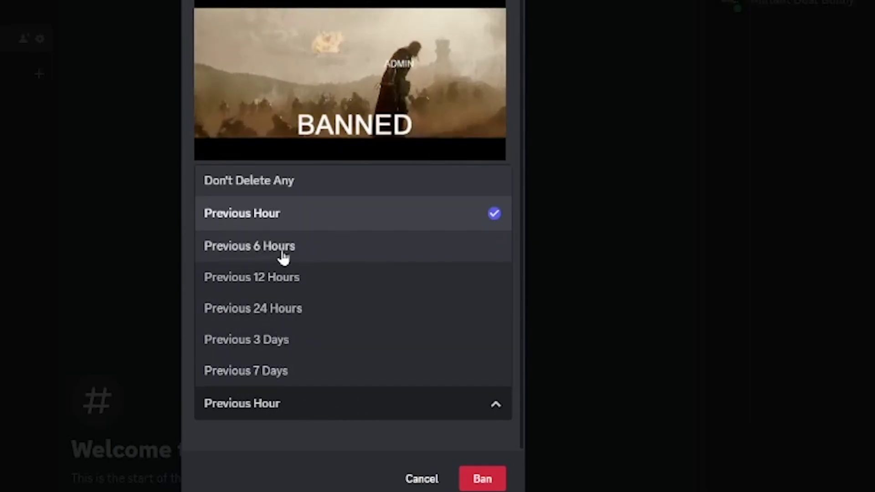
{"action": "left_click", "coordinate": [375, 410]}
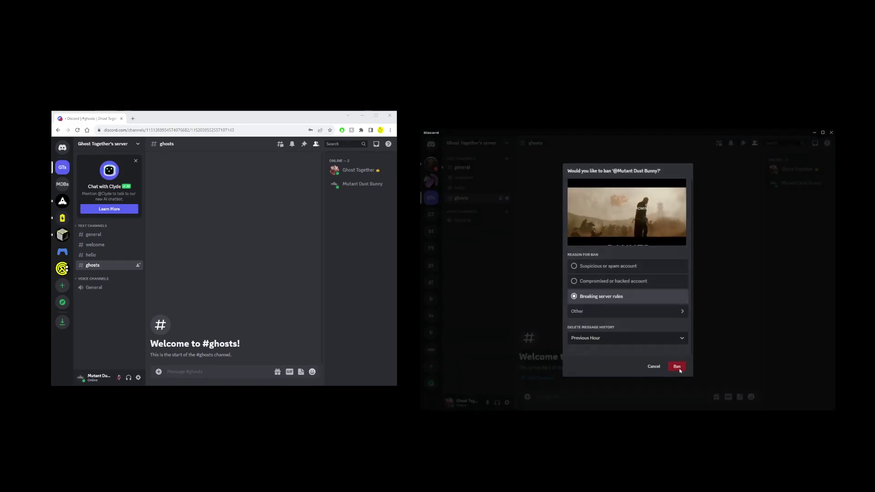
{"action": "left_click", "coordinate": [485, 483]}
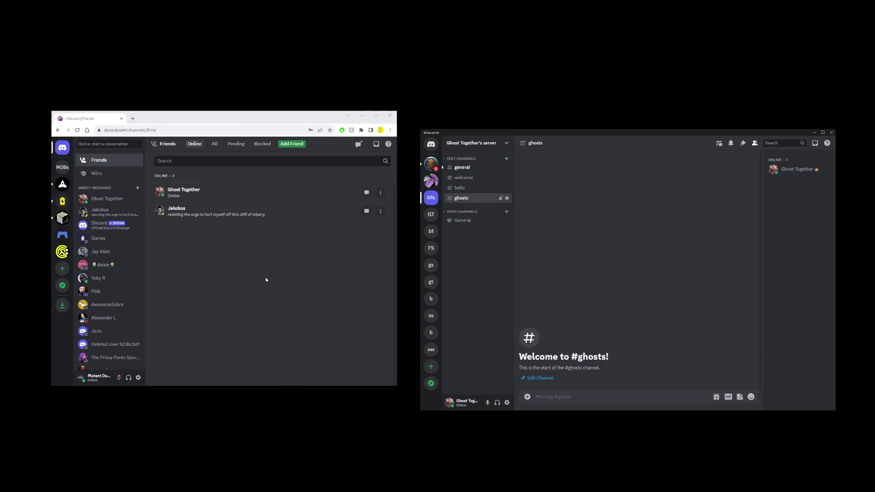
- Revoke the member's ban in the server's ban list and leave the server settings
{"action": "left_click", "coordinate": [507, 144]}
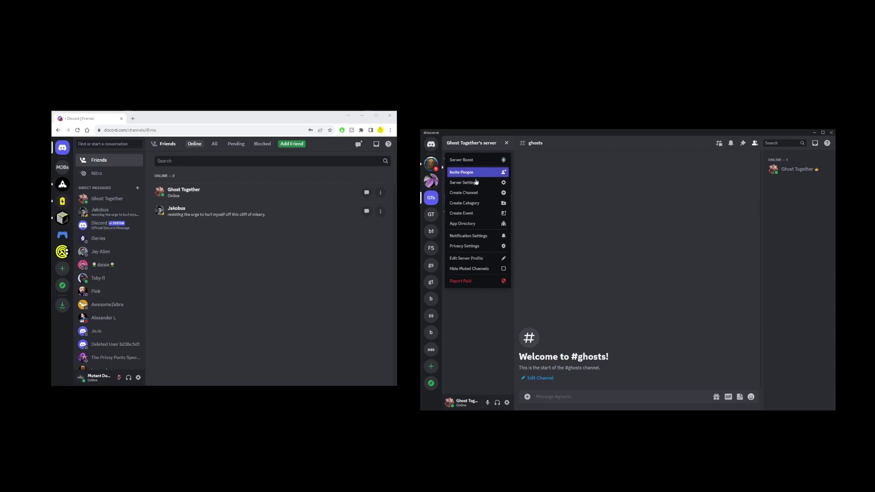
{"action": "left_click", "coordinate": [455, 185]}
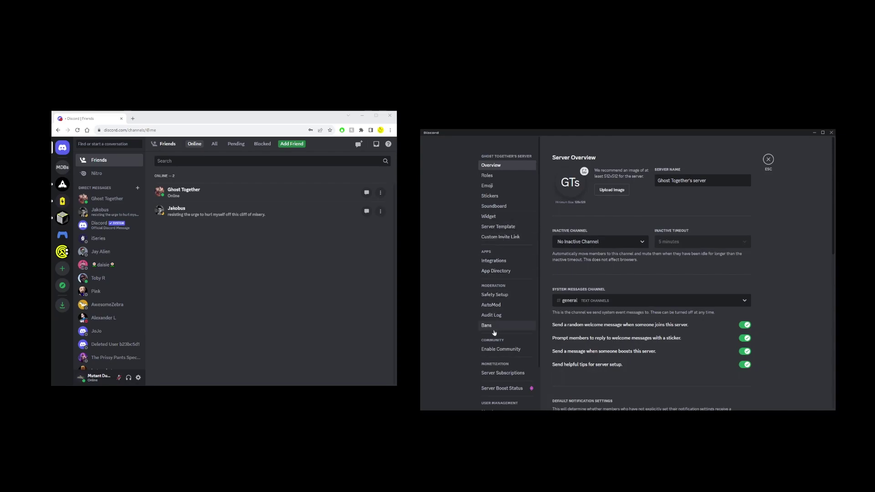
{"action": "left_click", "coordinate": [489, 326]}
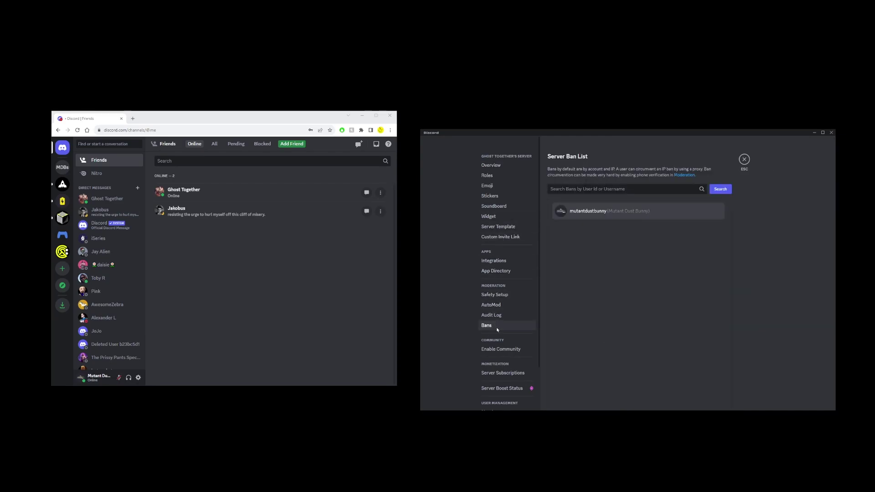
{"action": "left_click", "coordinate": [611, 214]}
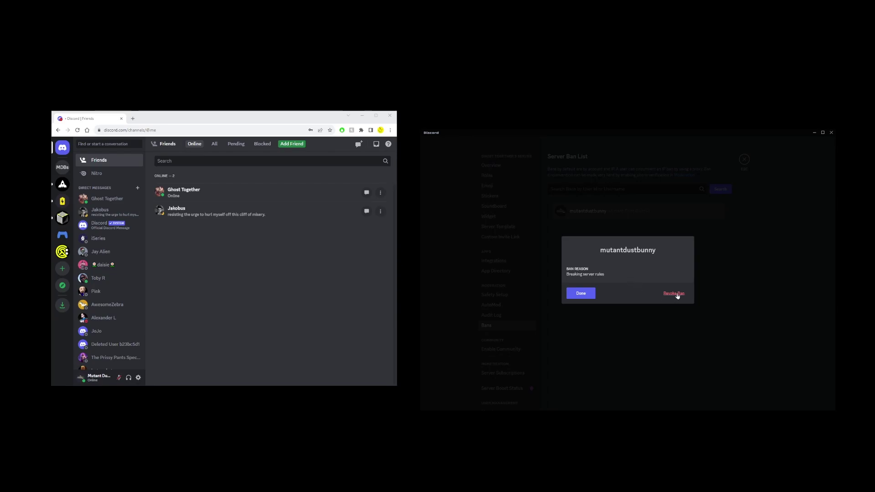
{"action": "left_click", "coordinate": [671, 296]}
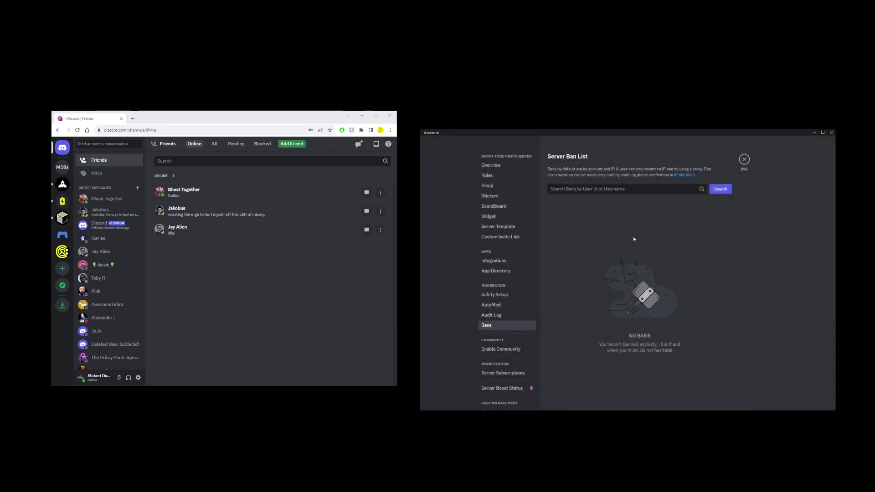
{"action": "left_click", "coordinate": [744, 159]}
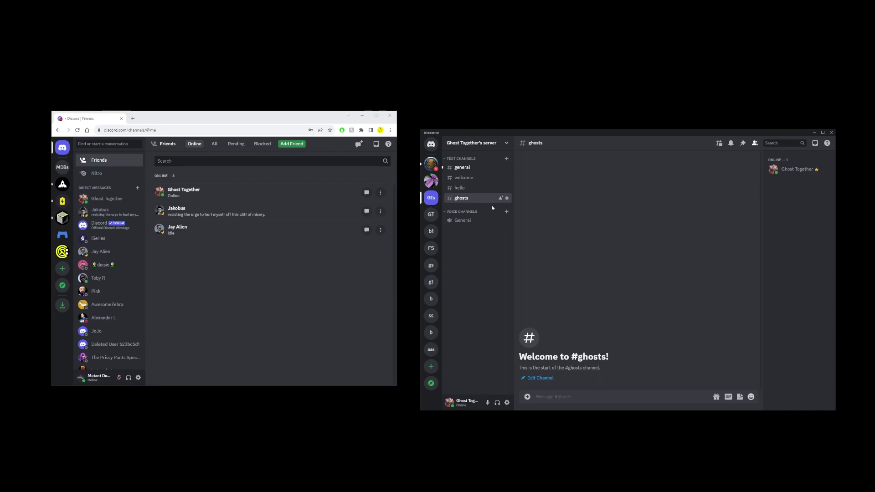
- Send the unbanned friend a new server invite from the ghosts channel
{"action": "mouse_move", "coordinate": [501, 221]}
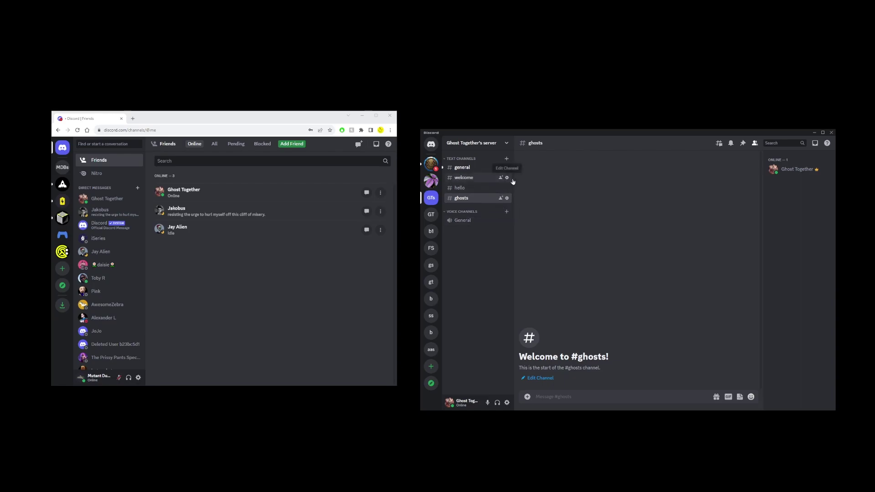
{"action": "left_click", "coordinate": [501, 199]}
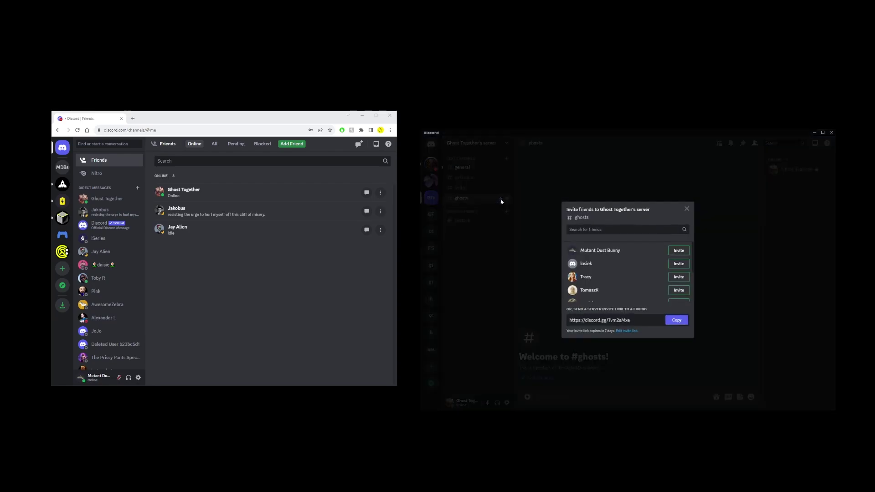
{"action": "left_click", "coordinate": [670, 251]}
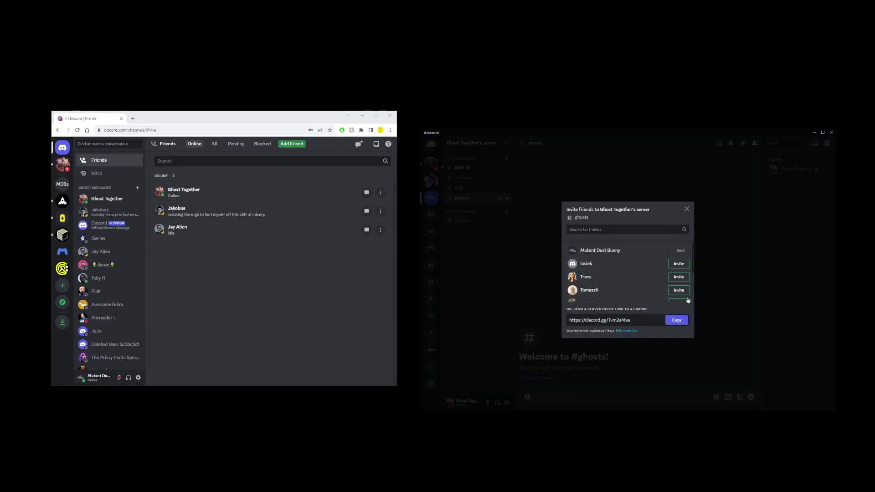
{"action": "left_click", "coordinate": [687, 209]}
- Rejoin the server through the direct-message invite in the browser account and send "hi" in the ghosts channel
{"action": "left_click", "coordinate": [107, 198]}
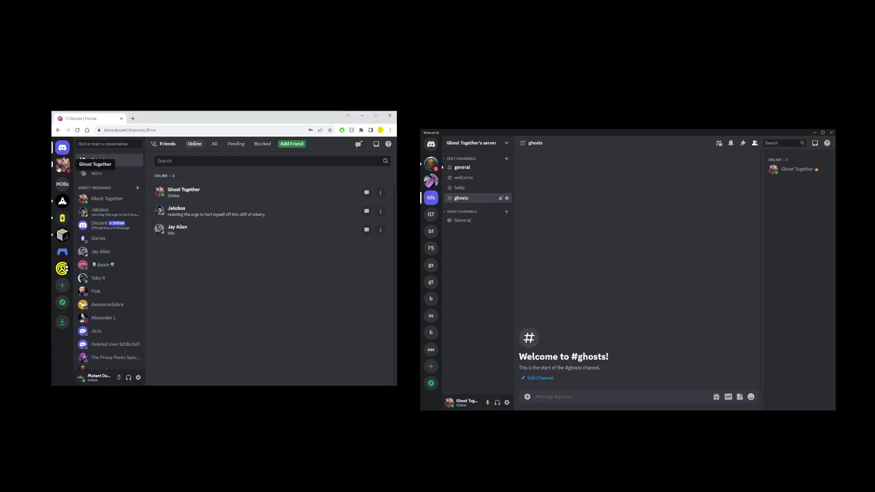
{"action": "left_click", "coordinate": [265, 347]}
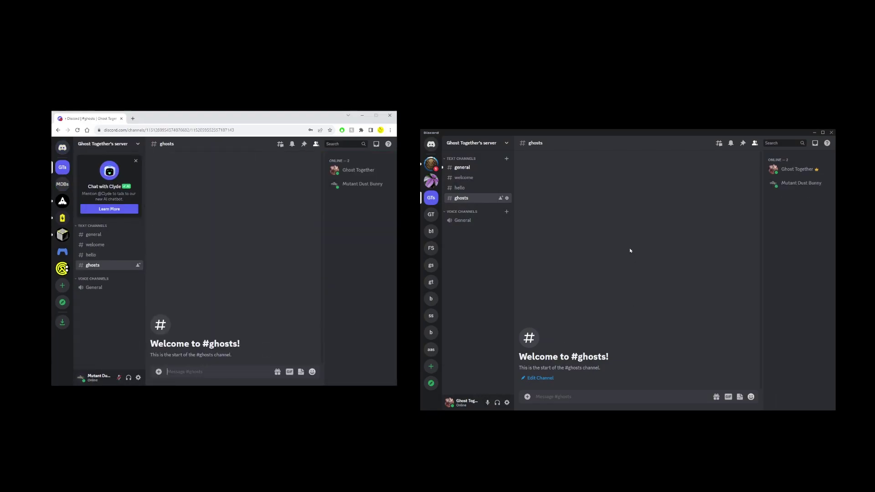
{"action": "type", "text": "hi"}
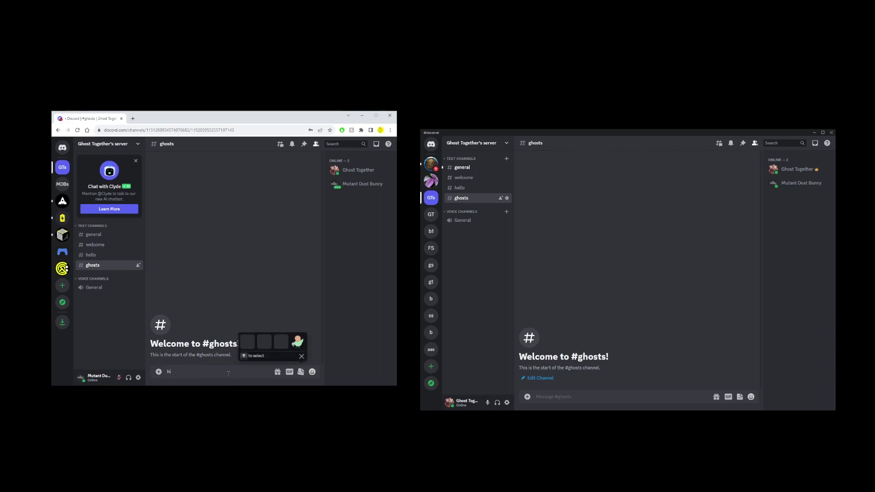
{"action": "key", "text": "Return"}
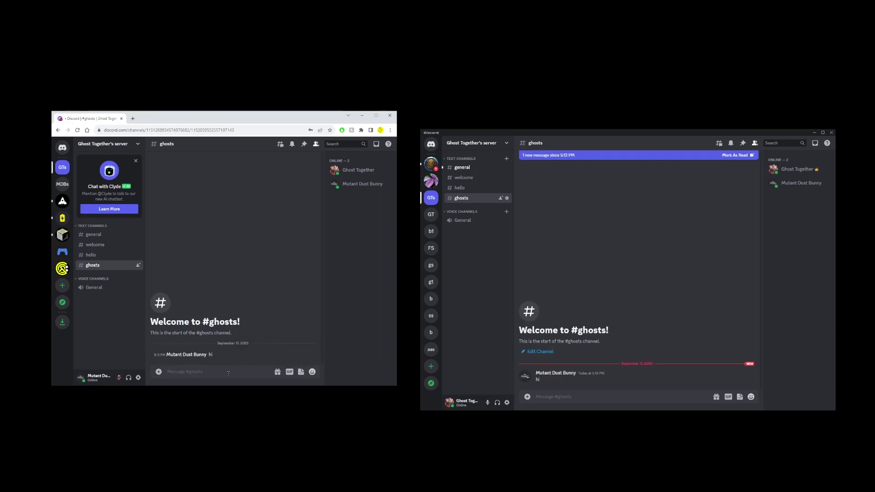
{"action": "type", "text": "dfsdf"}
{"action": "key", "text": "ctrl+a"}
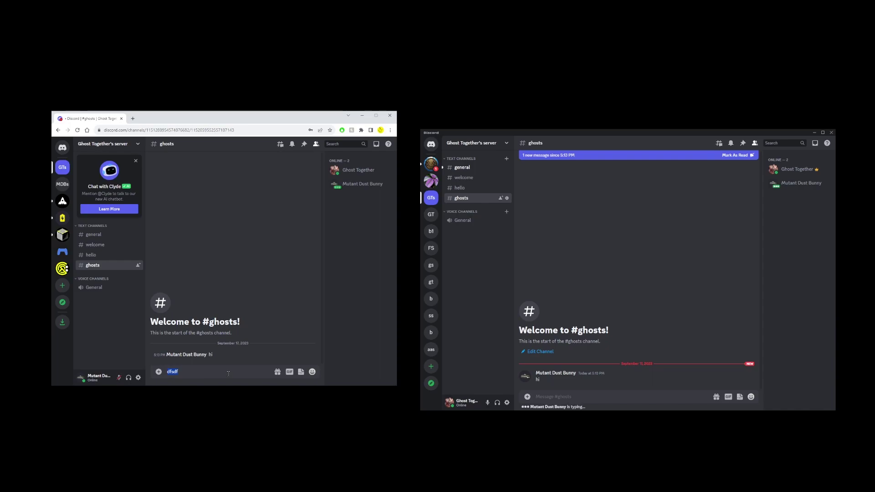
{"action": "key", "text": "BackSpace"}
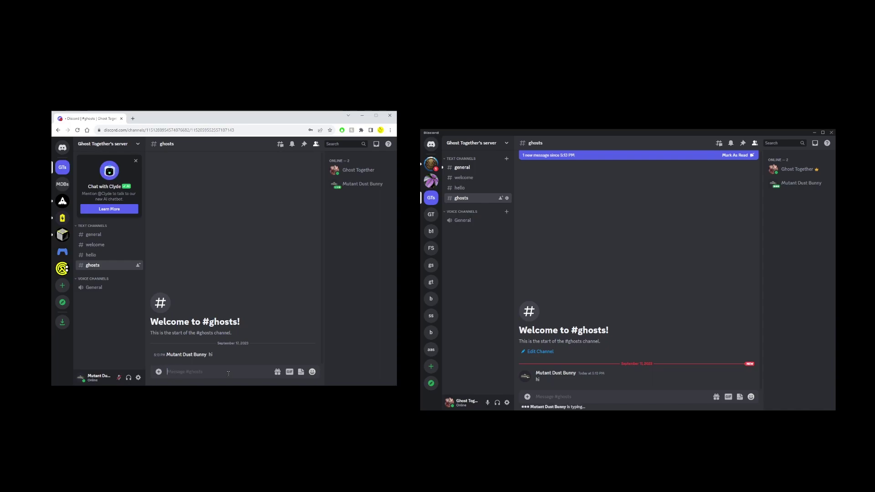